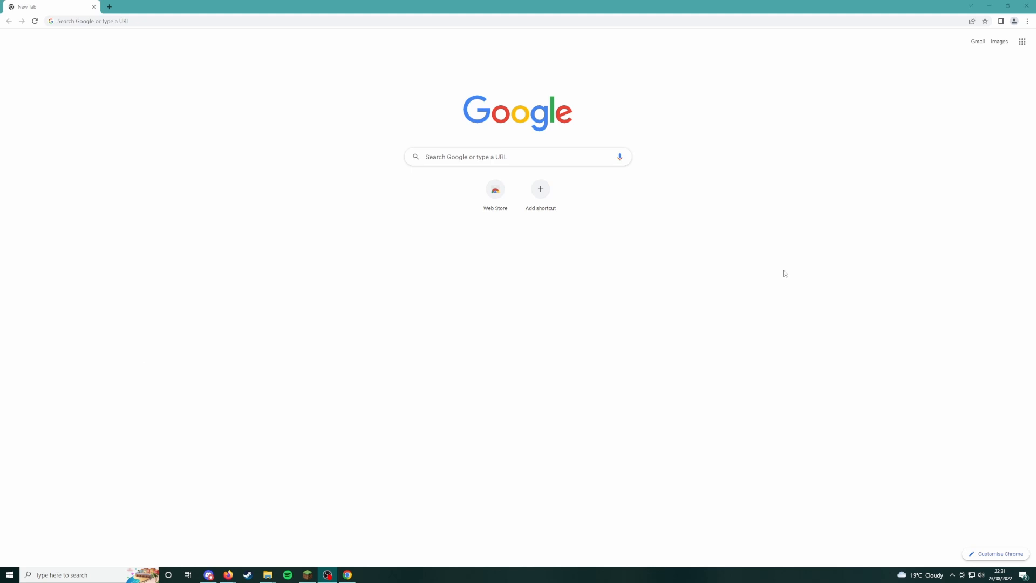
# Step: Search Google for 'fabric api' and open the CurseForge Fabric API result
pyautogui.click(463, 161)
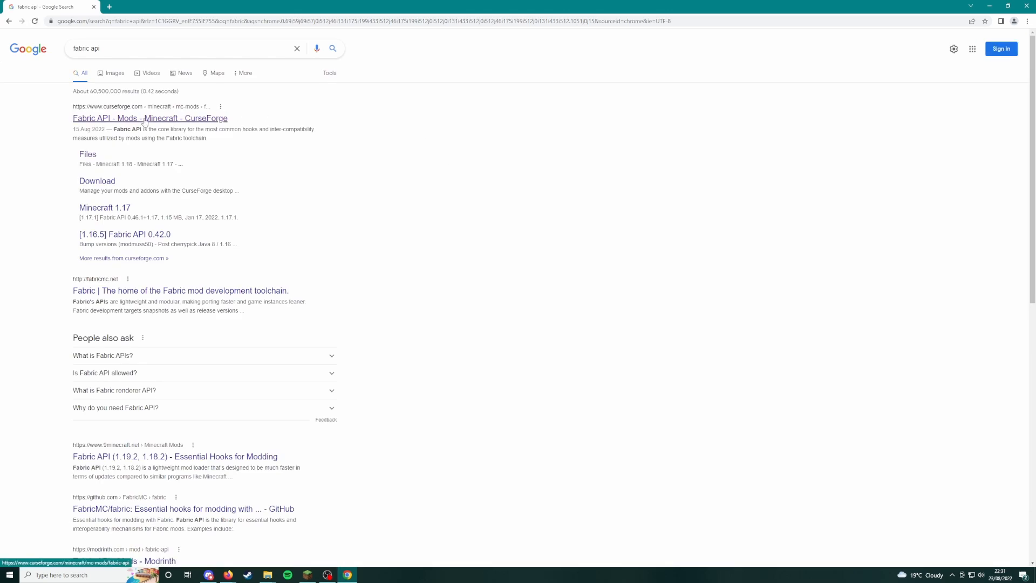
pyautogui.click(145, 121)
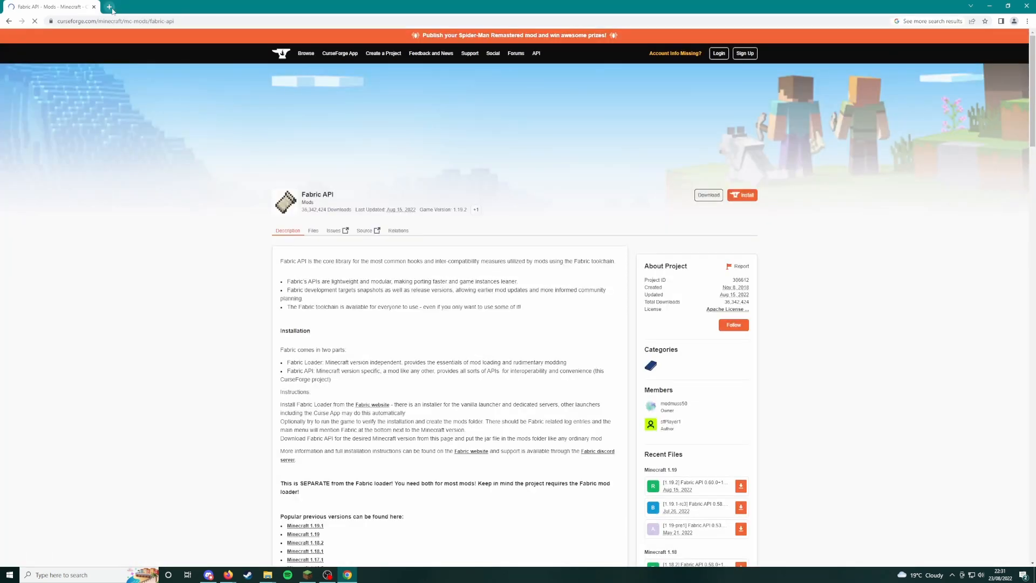
# Step: In a new tab, search 'fabric 1.19' and open the Fabric for Minecraft 1.19 announcement
pyautogui.click(109, 7)
pyautogui.write('fabr')
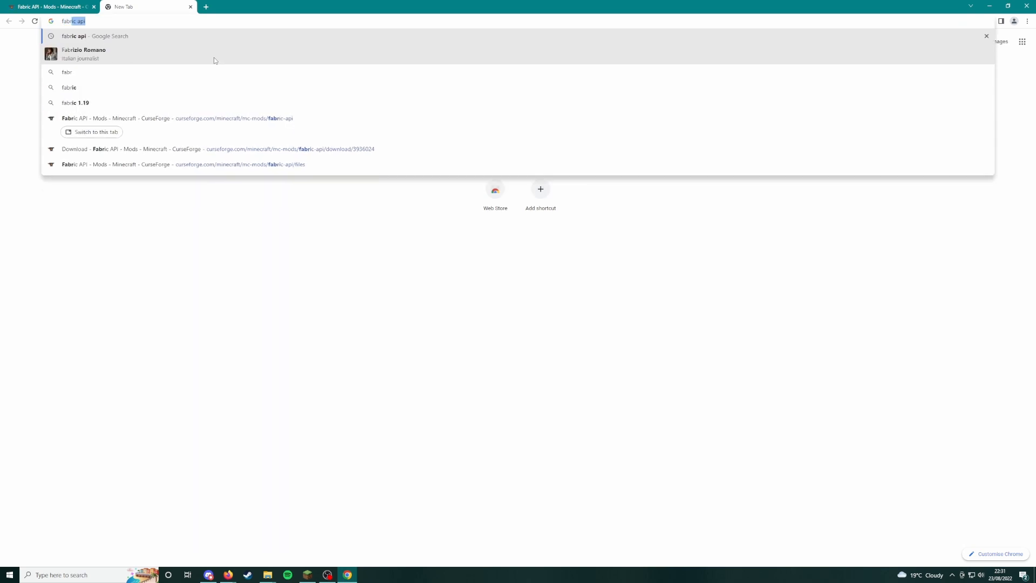
pyautogui.write('ic')
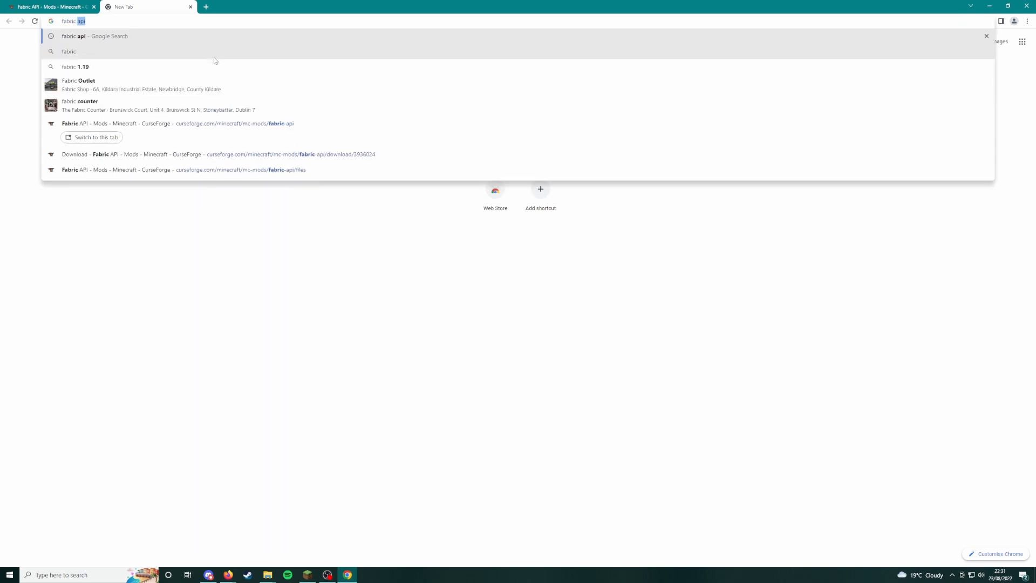
pyautogui.press('Down')
pyautogui.press('Down')
pyautogui.press('Return')
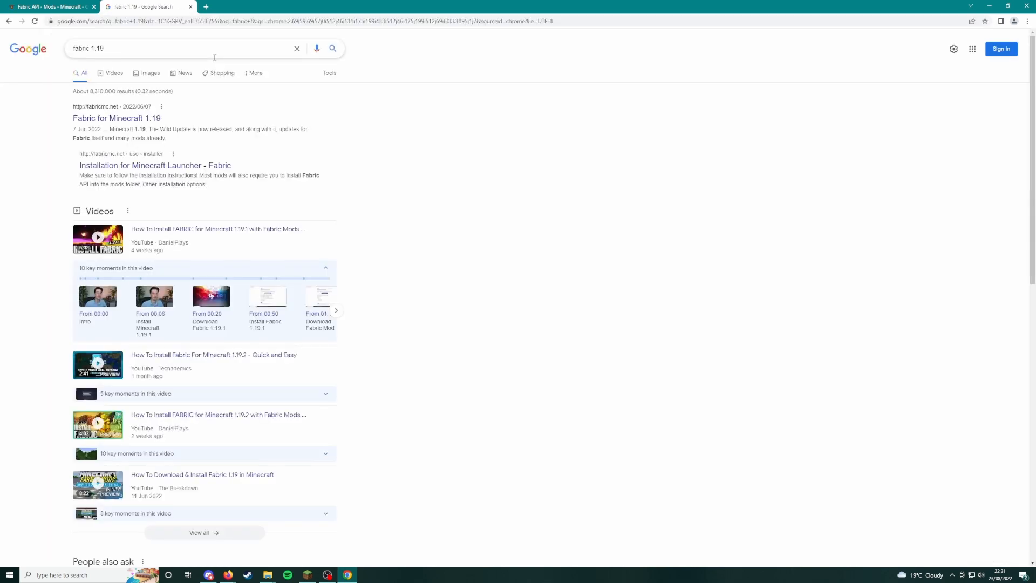
pyautogui.click(139, 122)
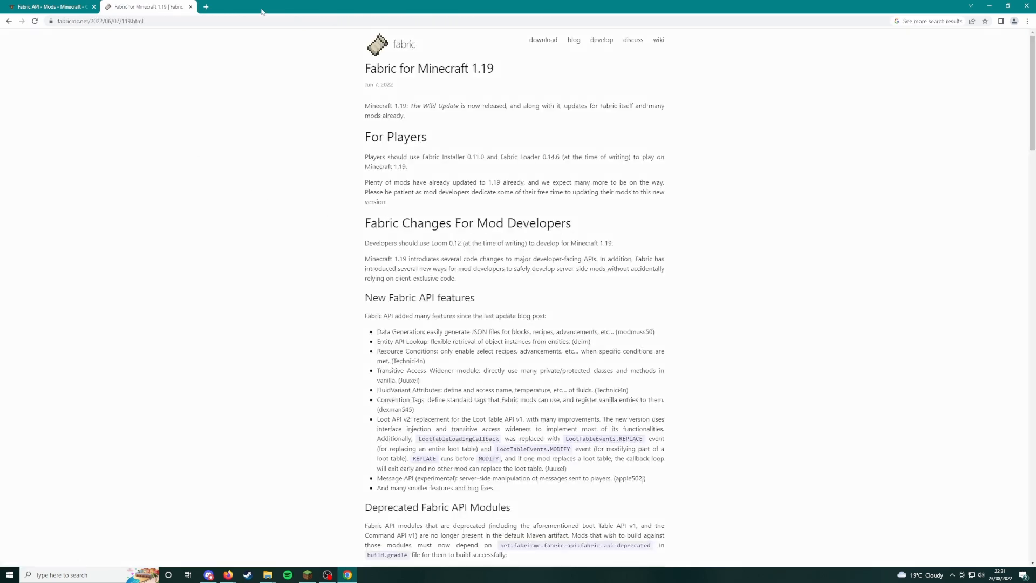
# Step: In a new tab, search 'simple voicemod' and open the CurseForge Simple Voice Chat page
pyautogui.click(206, 6)
pyautogui.write('si')
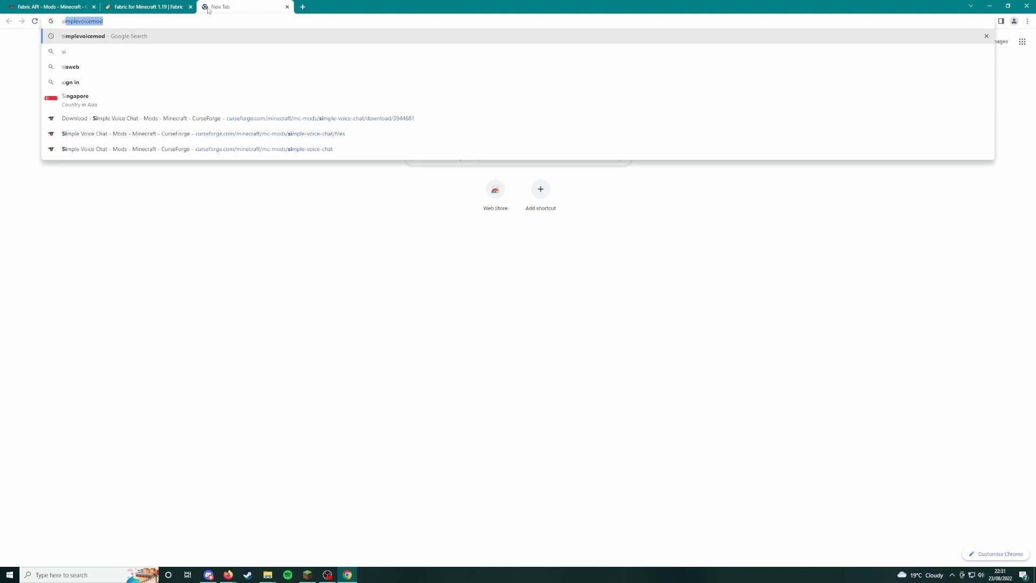
pyautogui.write('mple voicem')
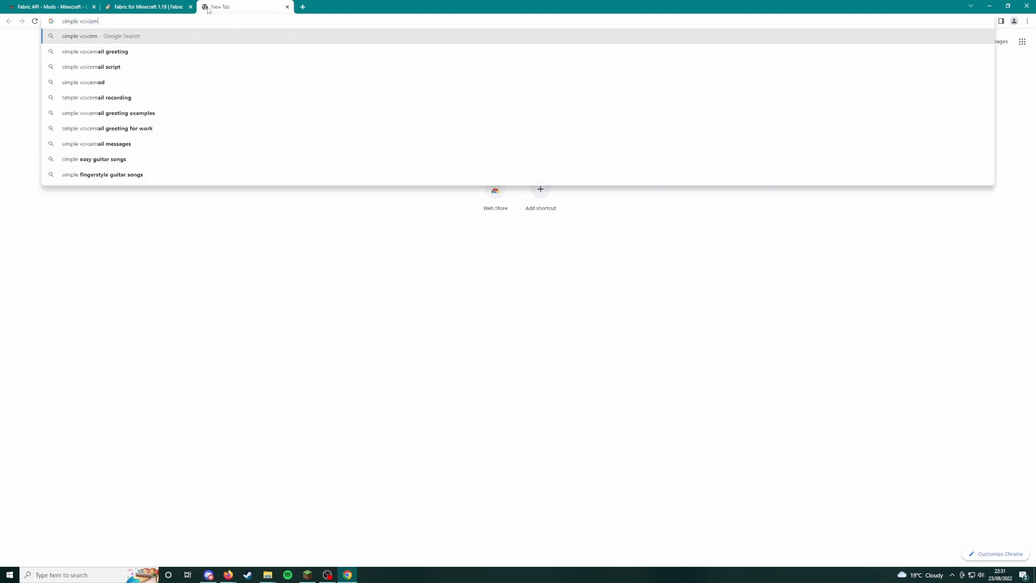
pyautogui.write('odd')
pyautogui.press('Return')
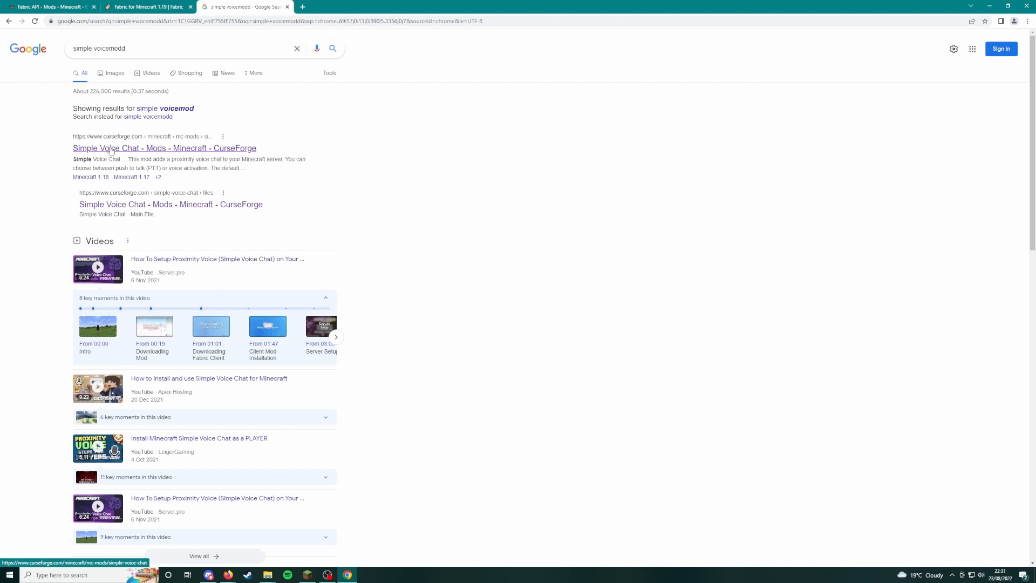
pyautogui.click(131, 150)
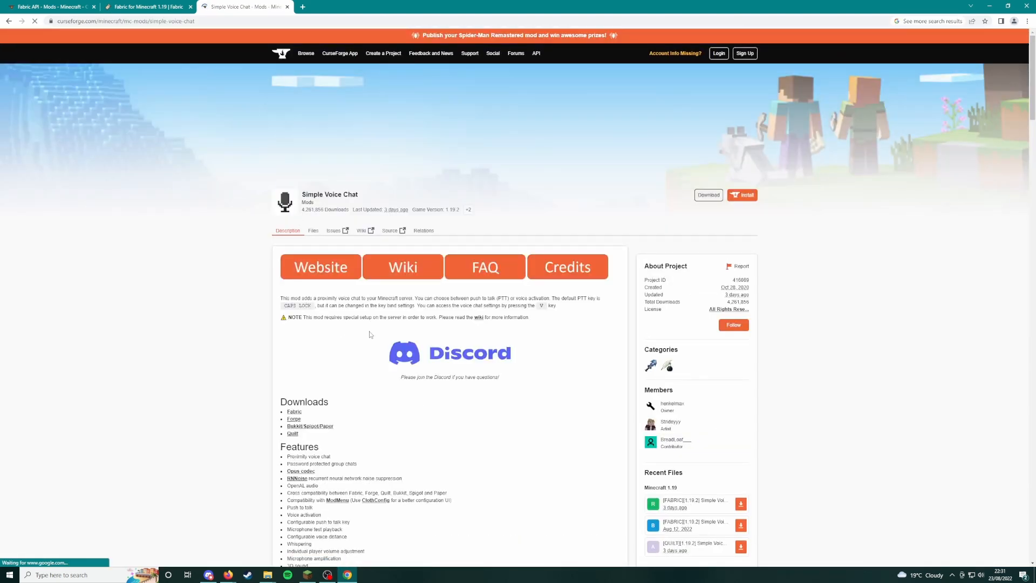
pyautogui.scroll(-1, 364, 319)
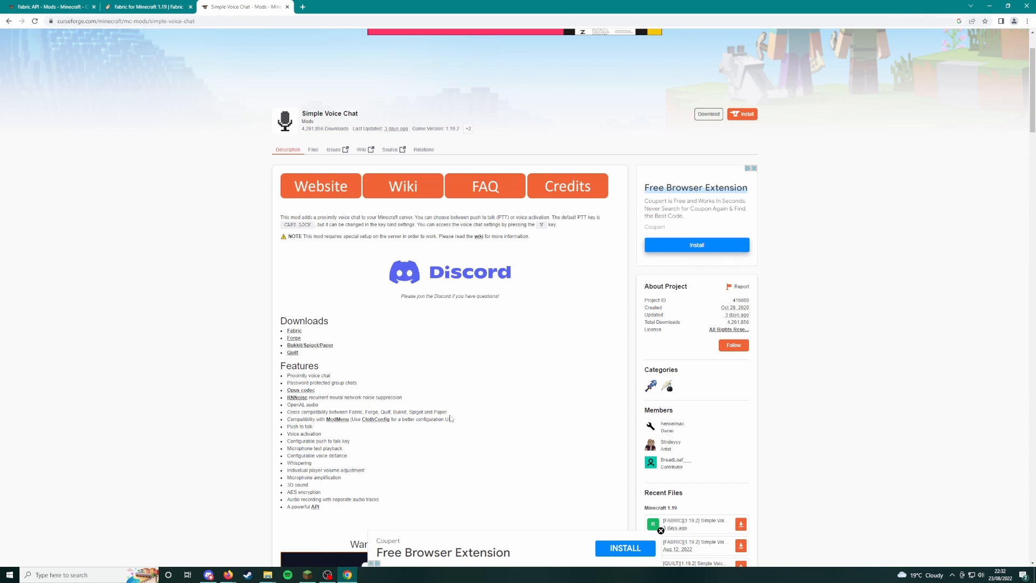
pyautogui.scroll(1, 225, 200)
# Step: From the Fabric 1.19 page, go to the launcher installation page and download the Windows installer
pyautogui.click(140, 5)
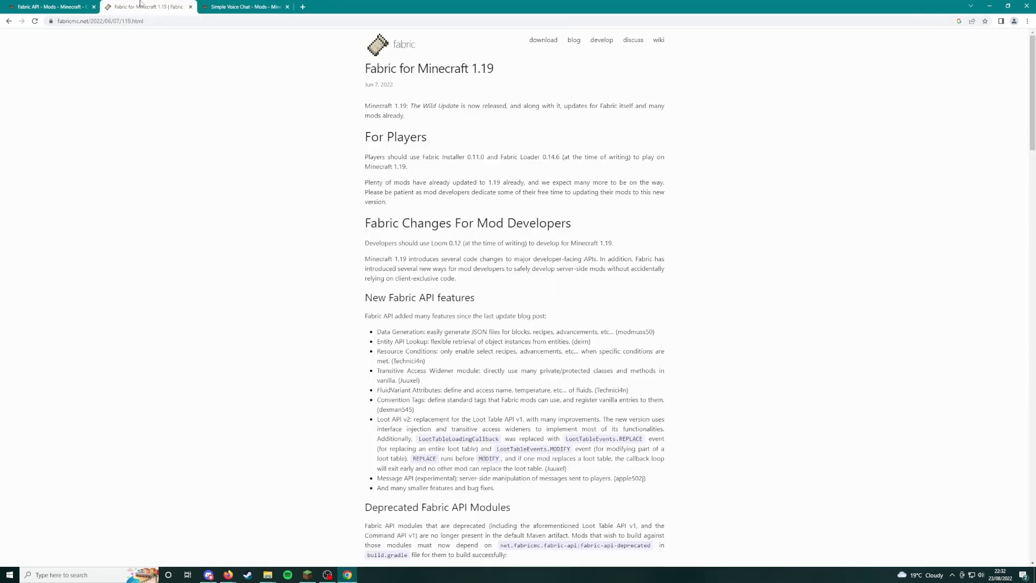
pyautogui.click(544, 41)
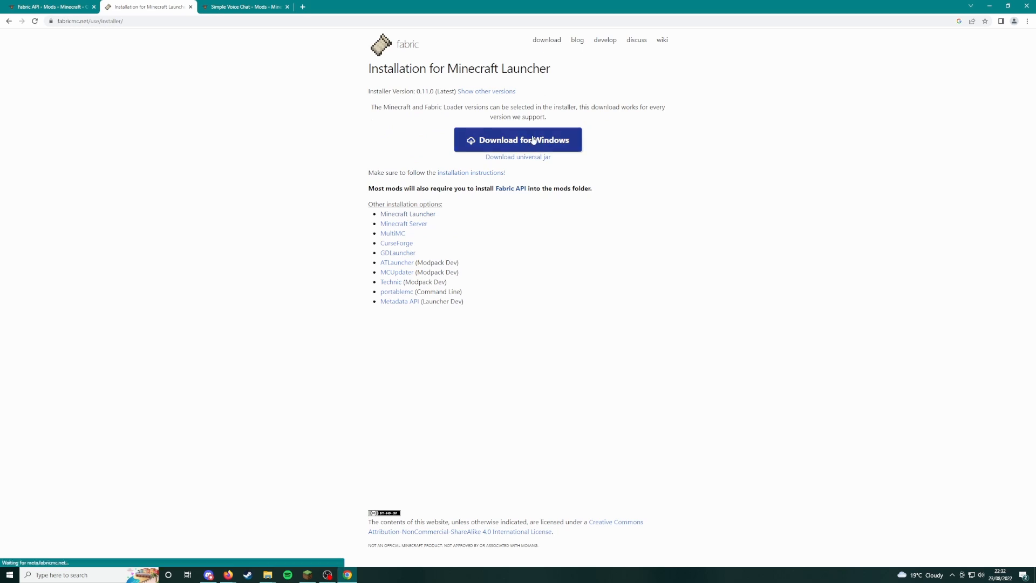
pyautogui.click(534, 140)
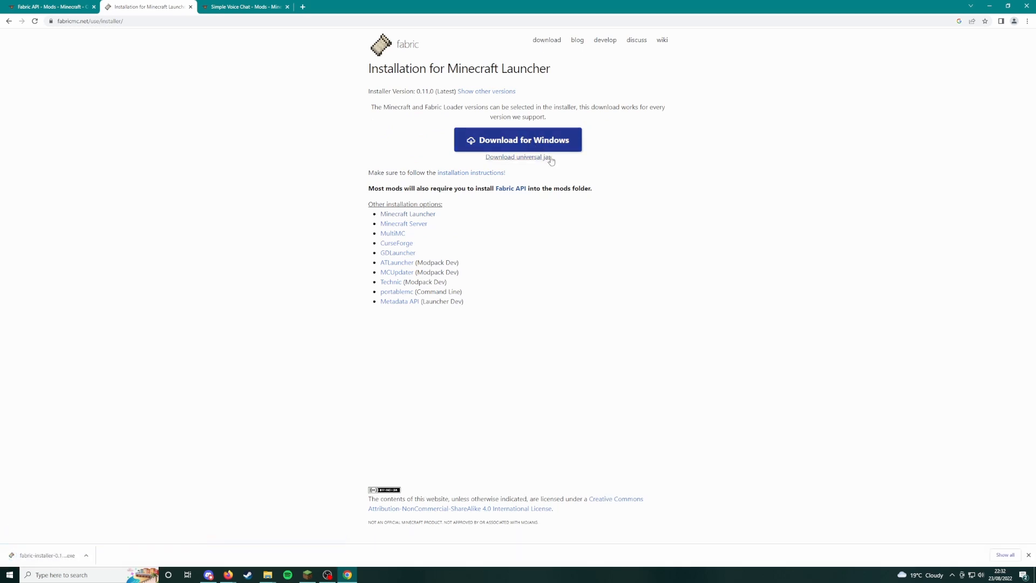
# Step: Run the Fabric installer for 1.19.2 / loader 0.14.9, close the running Minecraft, then the installer
pyautogui.click(38, 559)
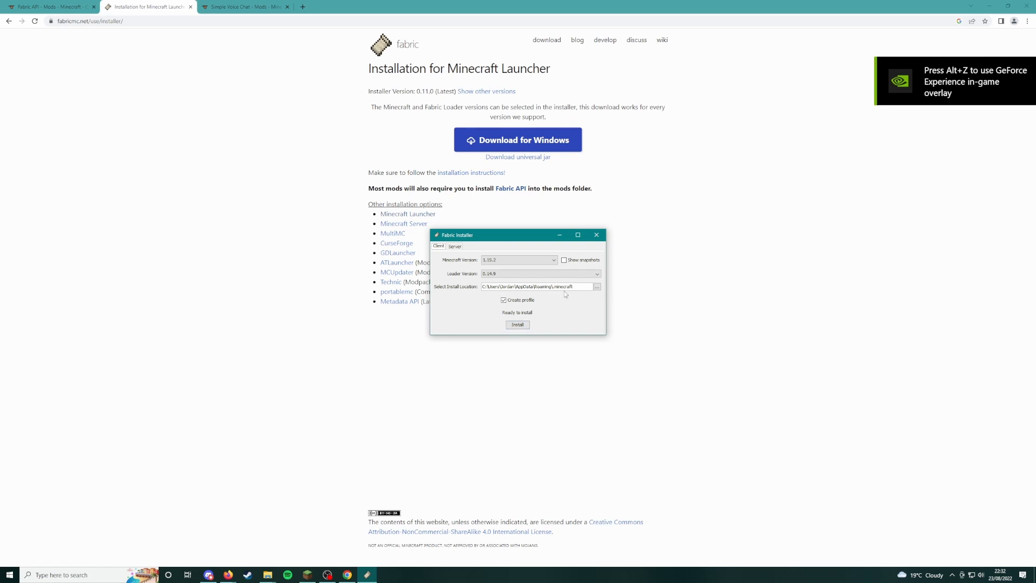
pyautogui.rightClick(307, 575)
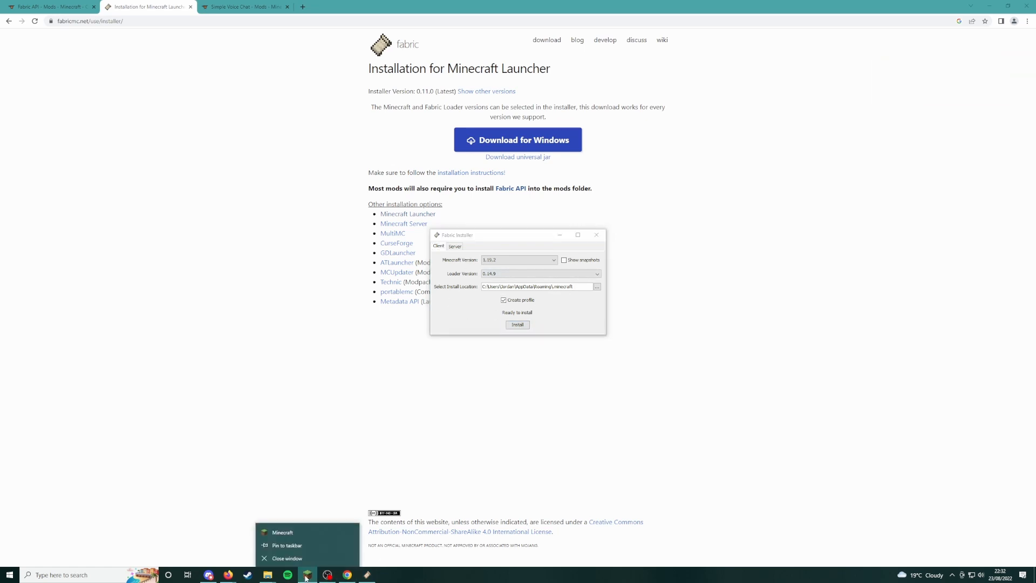
pyautogui.click(287, 558)
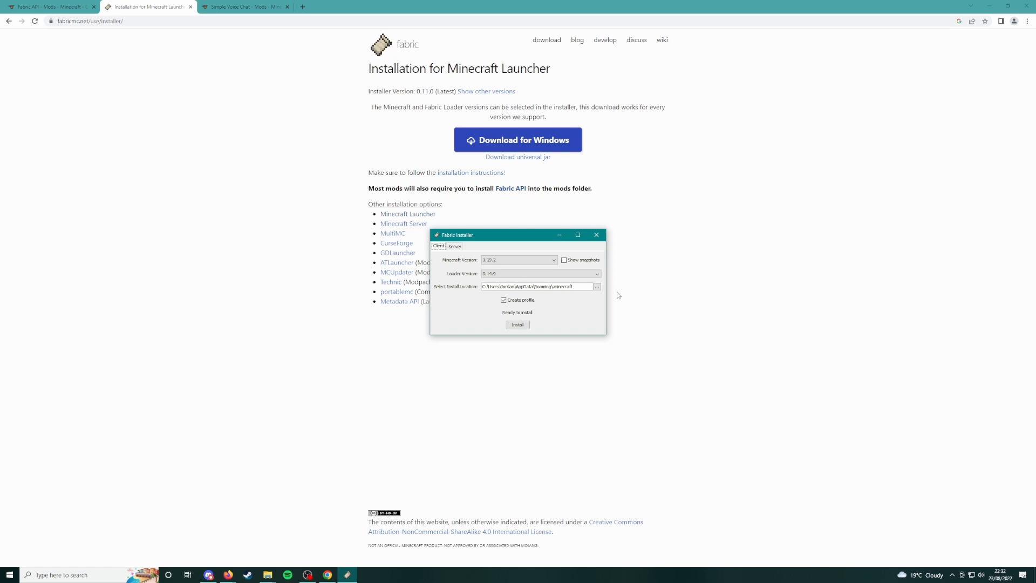
pyautogui.click(600, 235)
# Step: Launch the Minecraft Launcher from Windows Search and bring the browser back to the front
pyautogui.click(65, 575)
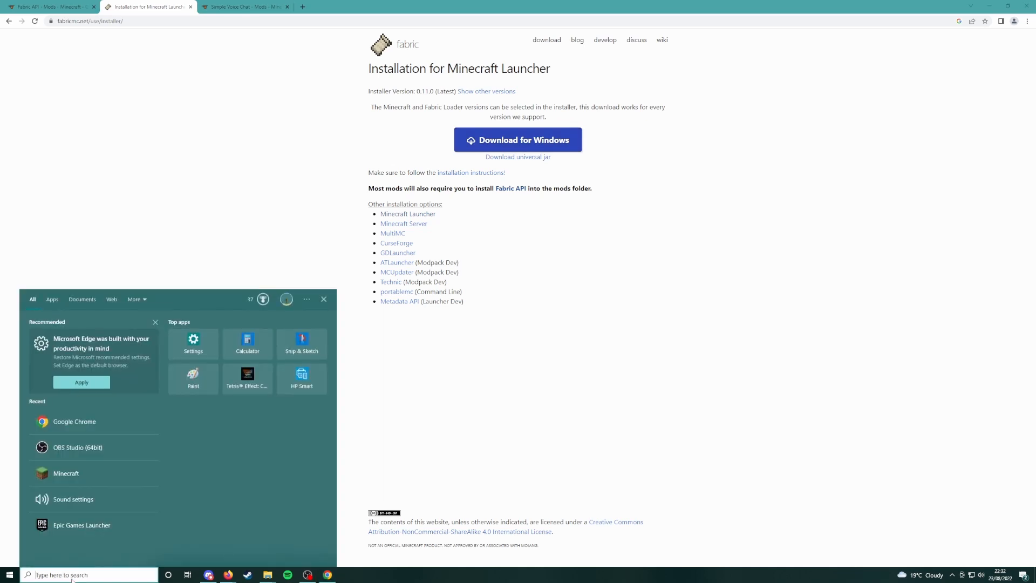
pyautogui.write('minecraft')
pyautogui.press('Return')
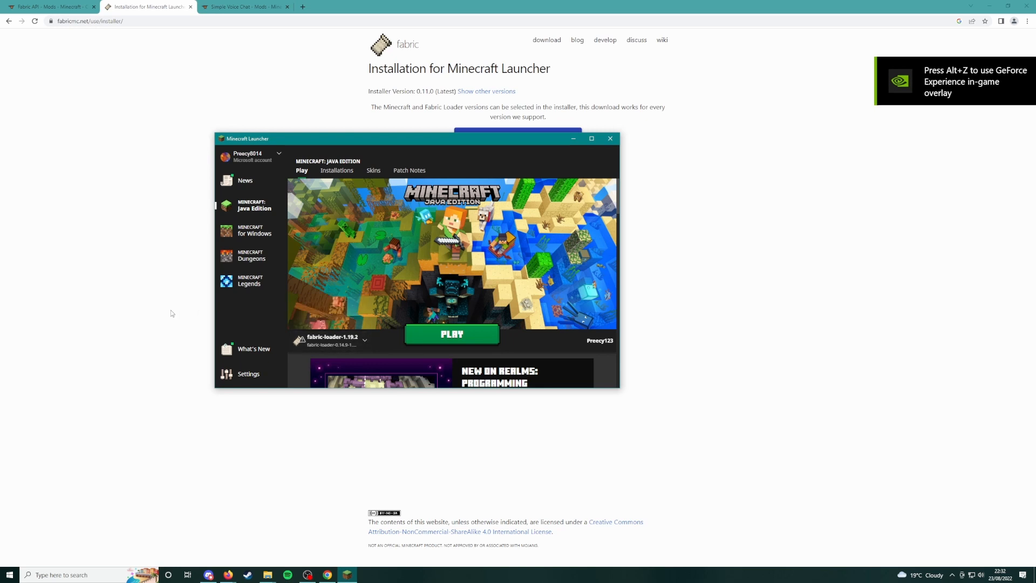
pyautogui.click(141, 265)
# Step: Download the latest 1.19.2 Fabric API file from its CurseForge Files list
pyautogui.click(49, 7)
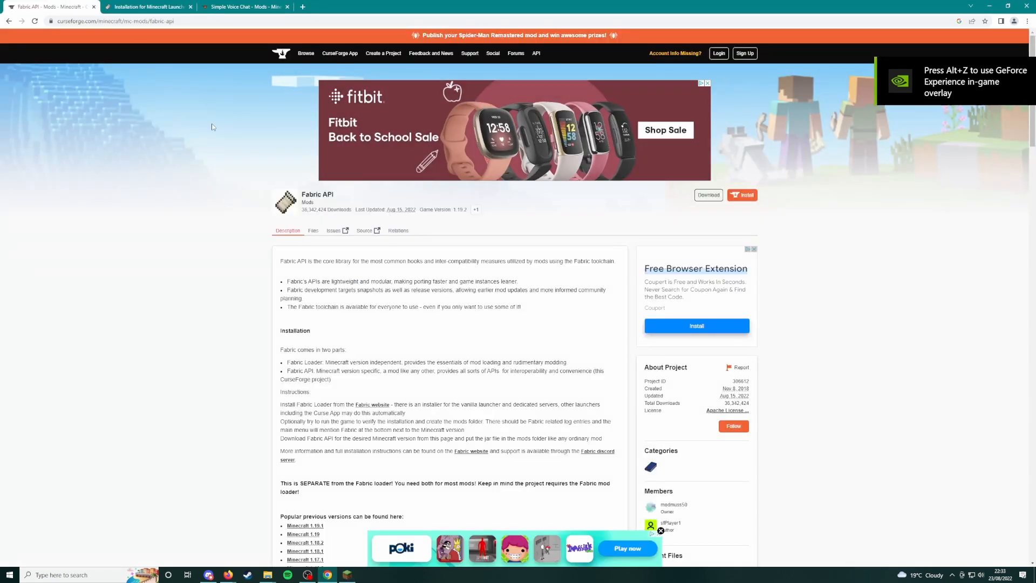
pyautogui.click(313, 233)
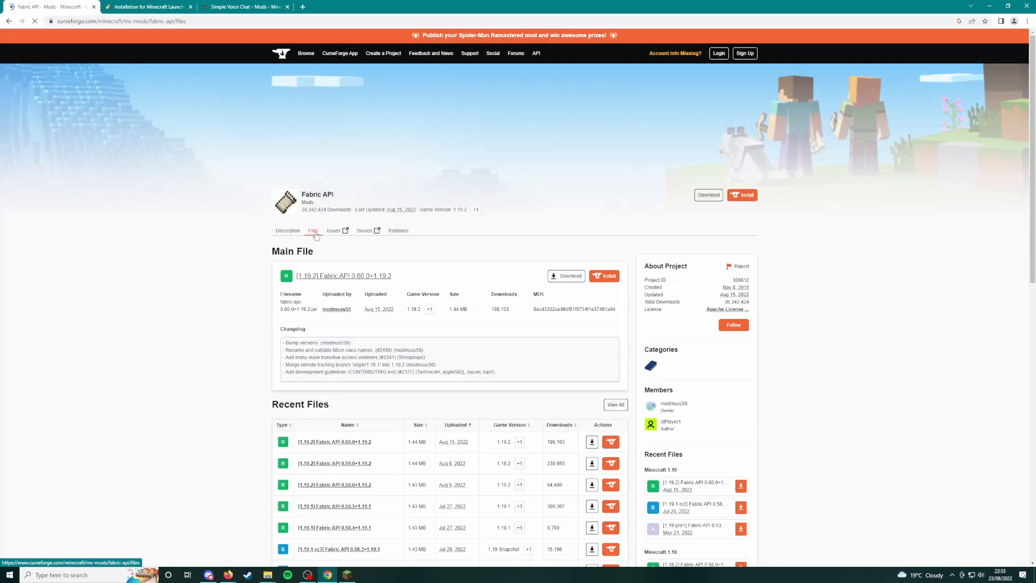
pyautogui.click(564, 277)
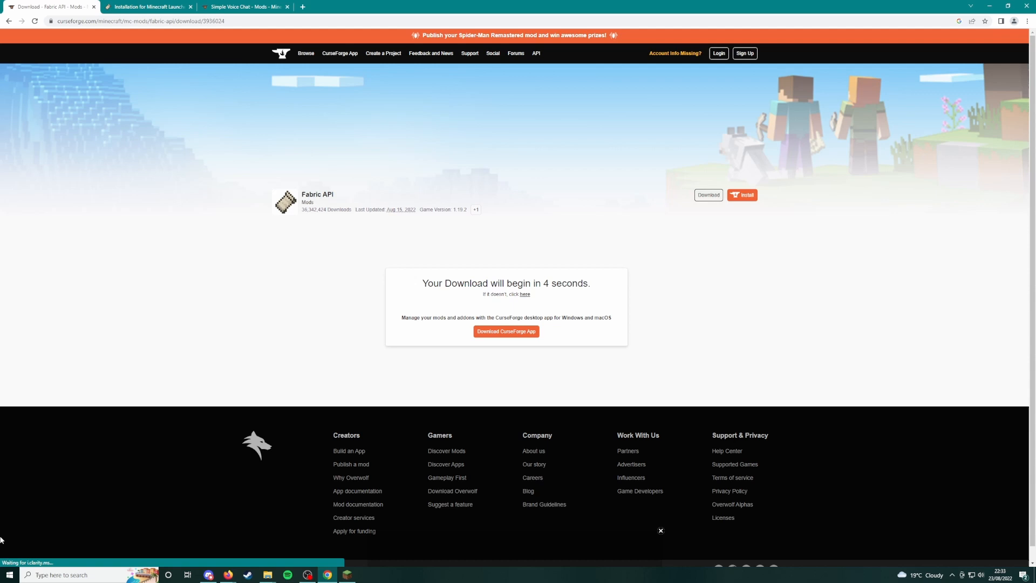
# Step: Download the Fabric 1.19.2 Simple Voice Chat file from its CurseForge Files list
pyautogui.click(247, 7)
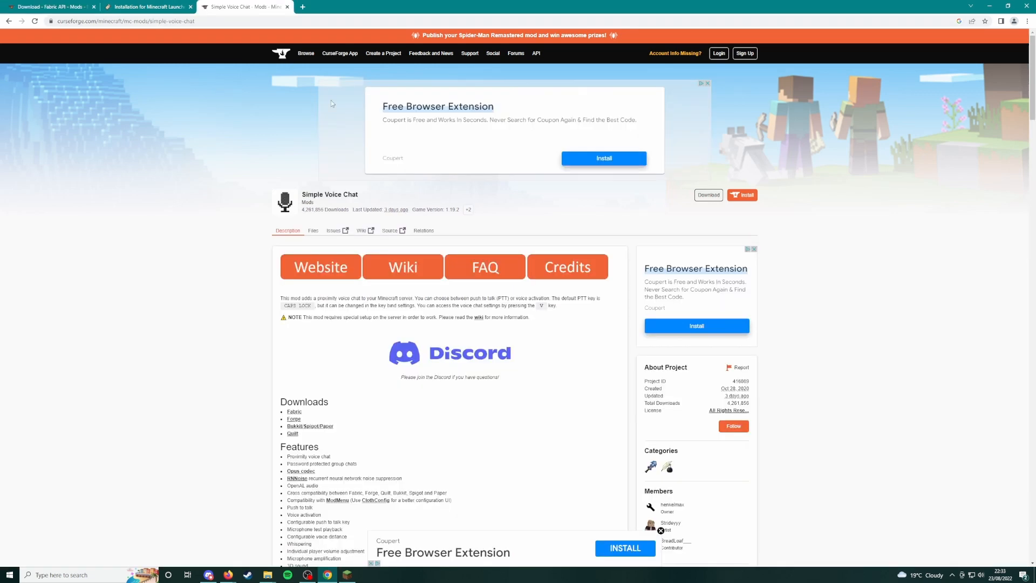
pyautogui.click(315, 231)
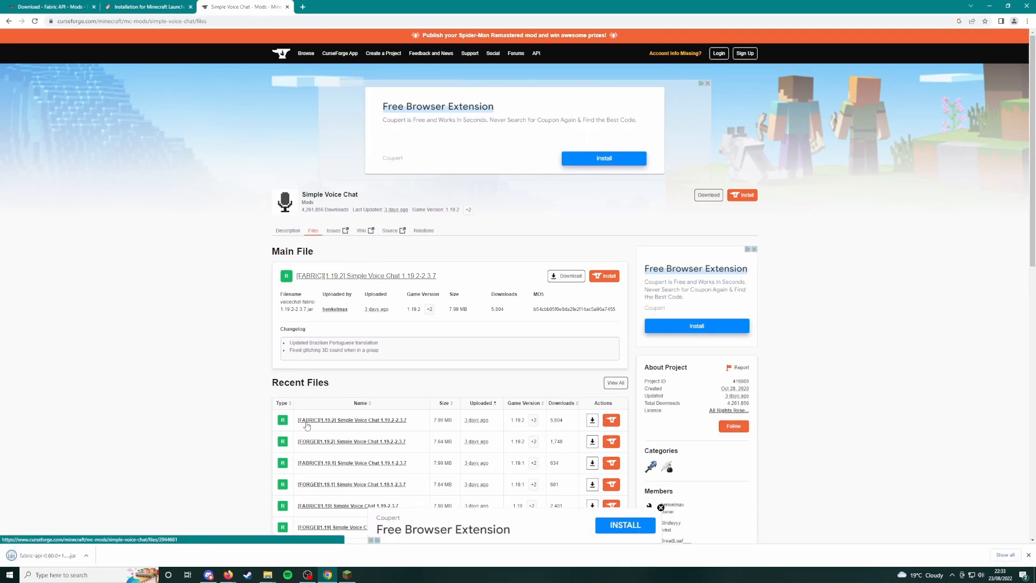
pyautogui.click(306, 425)
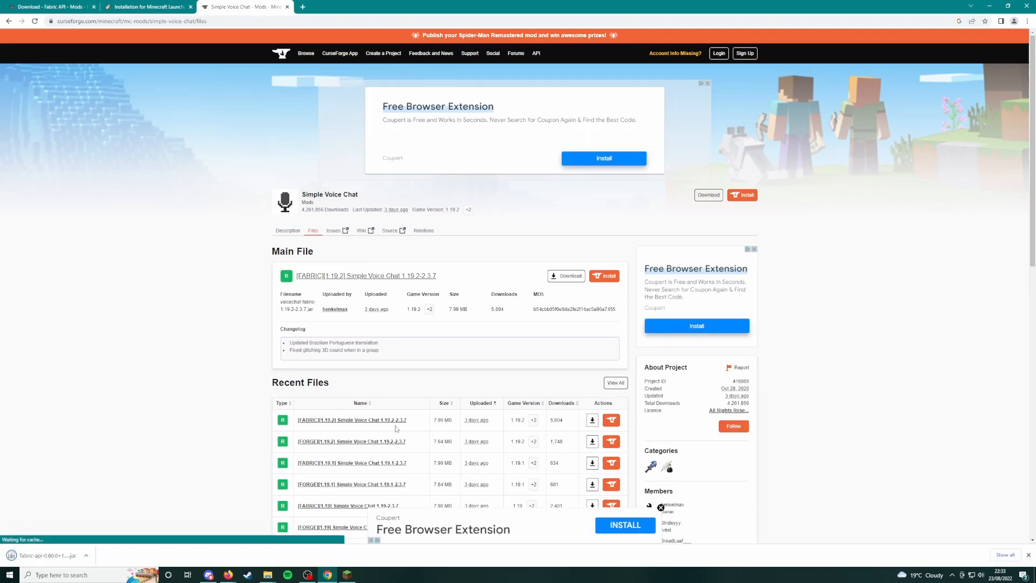
pyautogui.click(593, 421)
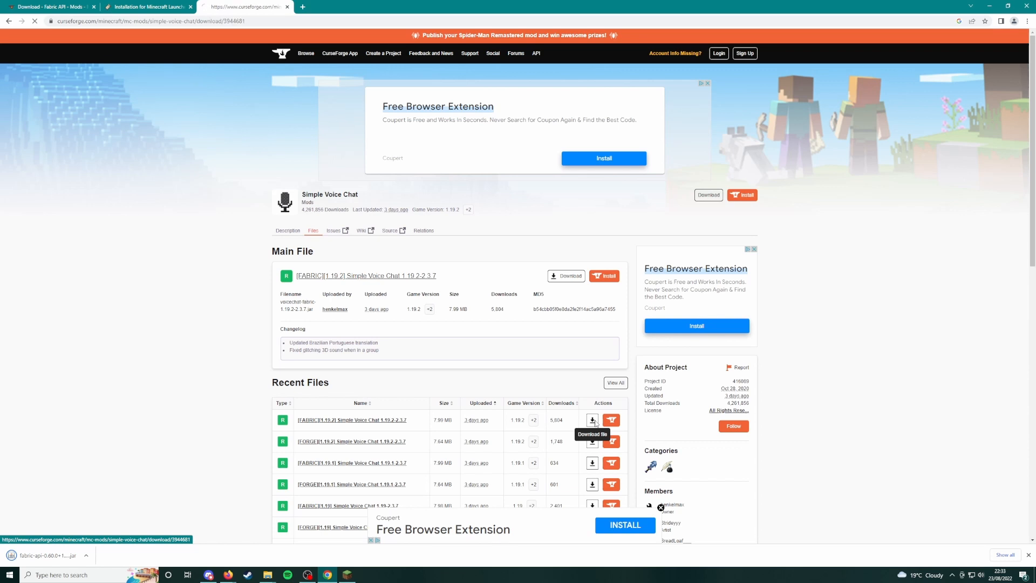
# Step: Open the AppData Roaming folder via %appdata% in Windows Search
pyautogui.click(92, 573)
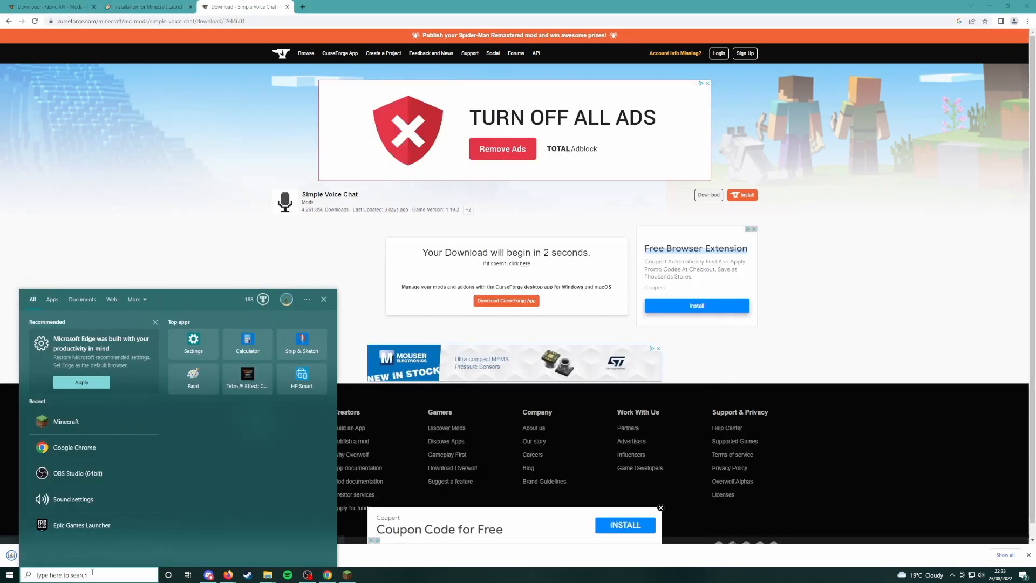
pyautogui.write('%appda')
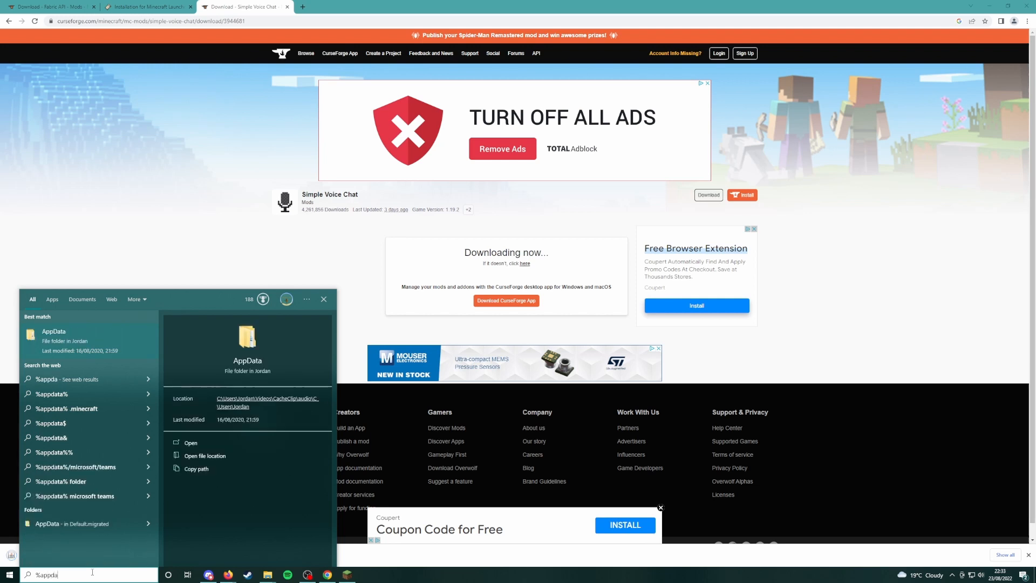
pyautogui.write('ta')
pyautogui.write('%')
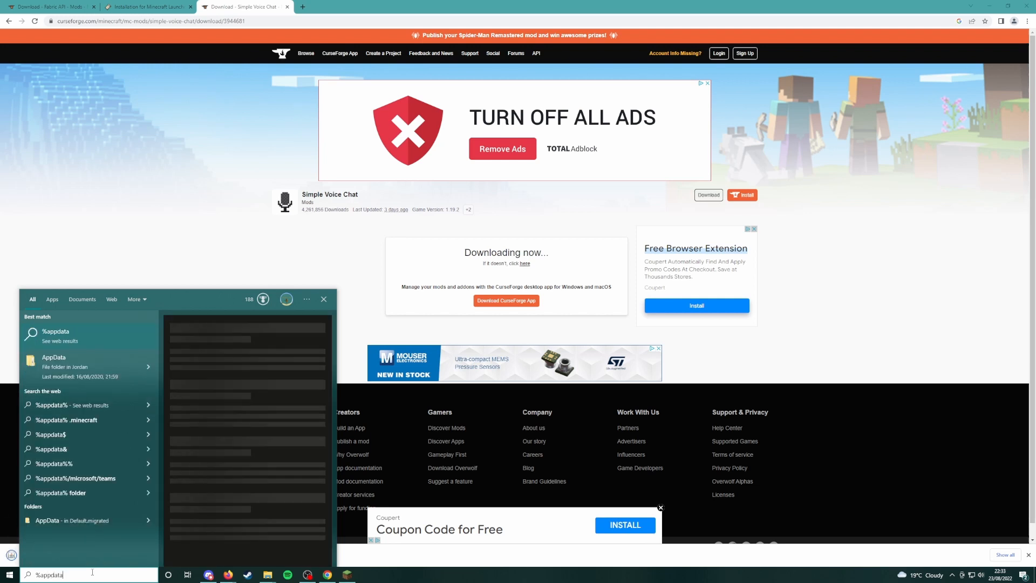
pyautogui.press('Return')
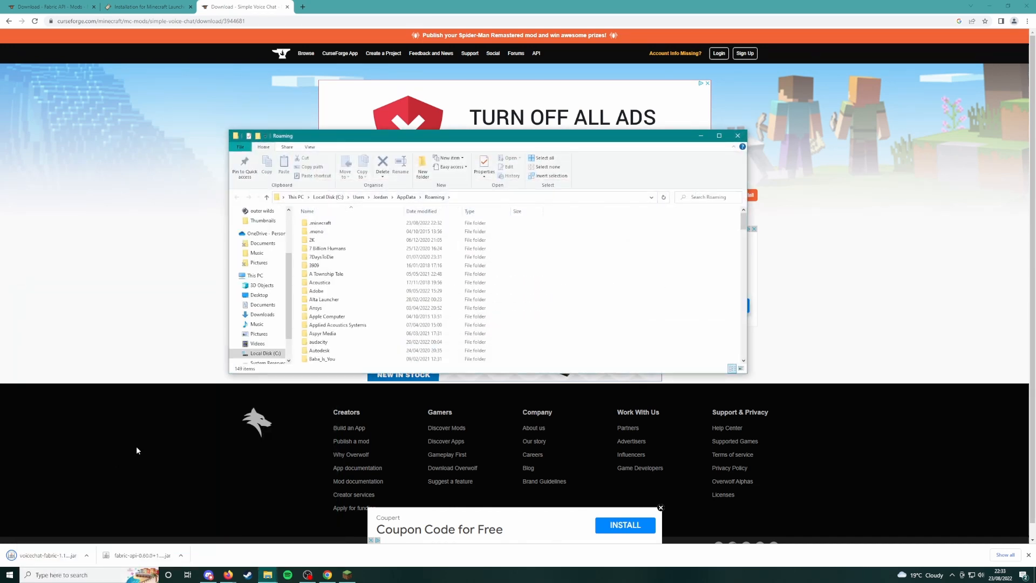
# Step: Open .minecraft > mods, confirm the Fabric API and Simple Voice Chat jars are present, and close Explorer
pyautogui.click(336, 226)
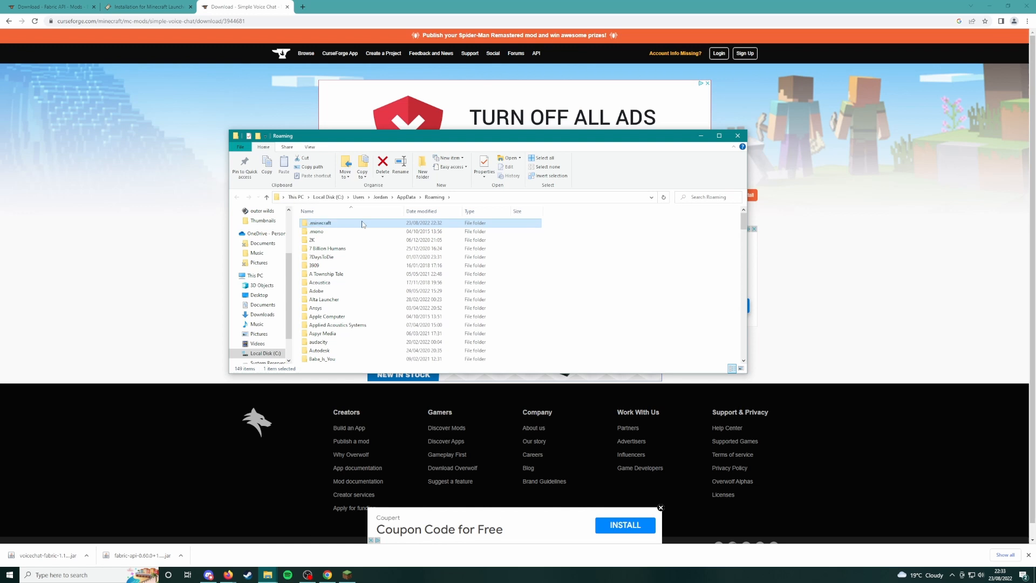
pyautogui.doubleClick(361, 224)
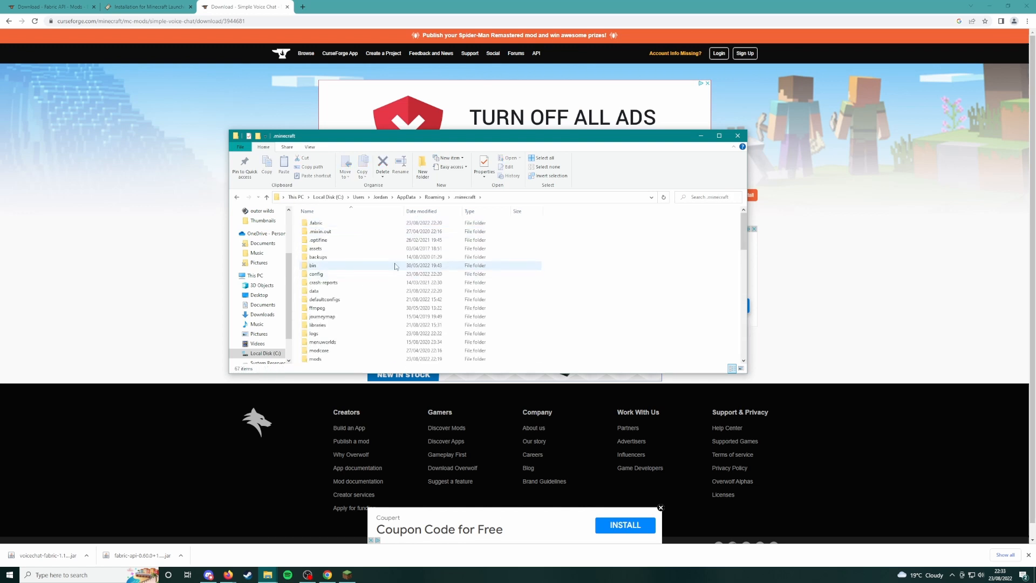
pyautogui.scroll(-2, 364, 323)
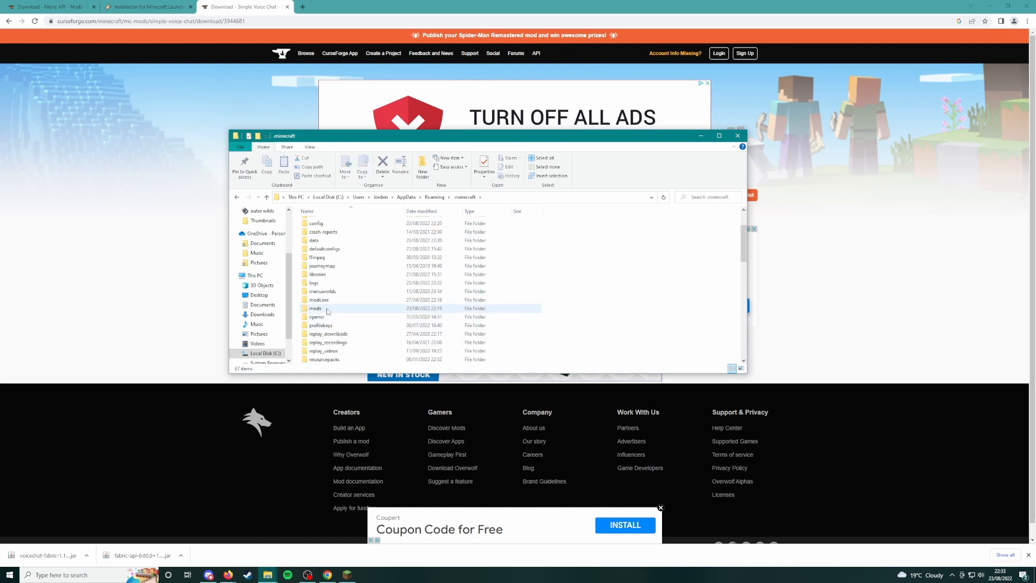
pyautogui.rightClick(579, 310)
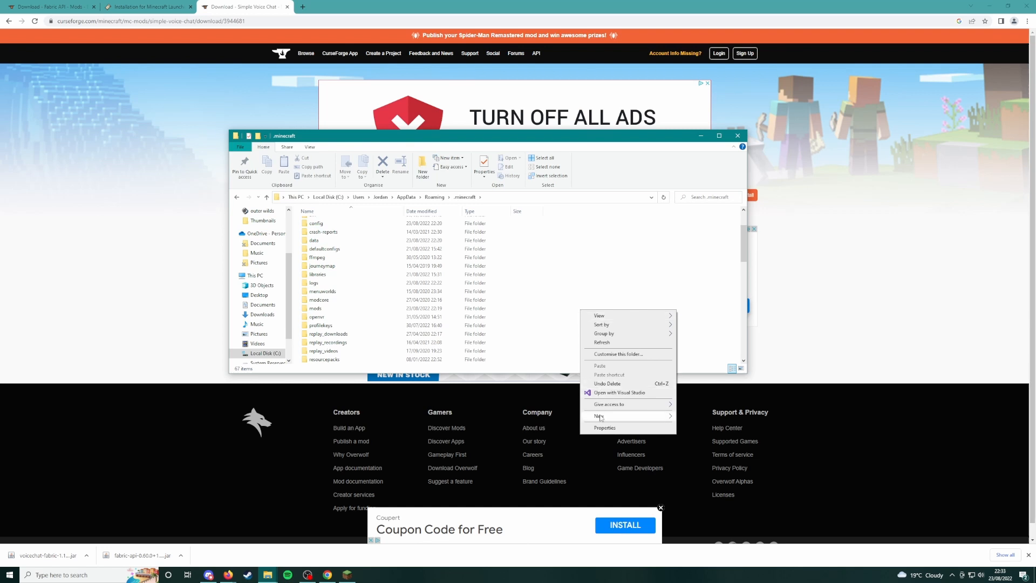
pyautogui.click(329, 308)
pyautogui.doubleClick(324, 309)
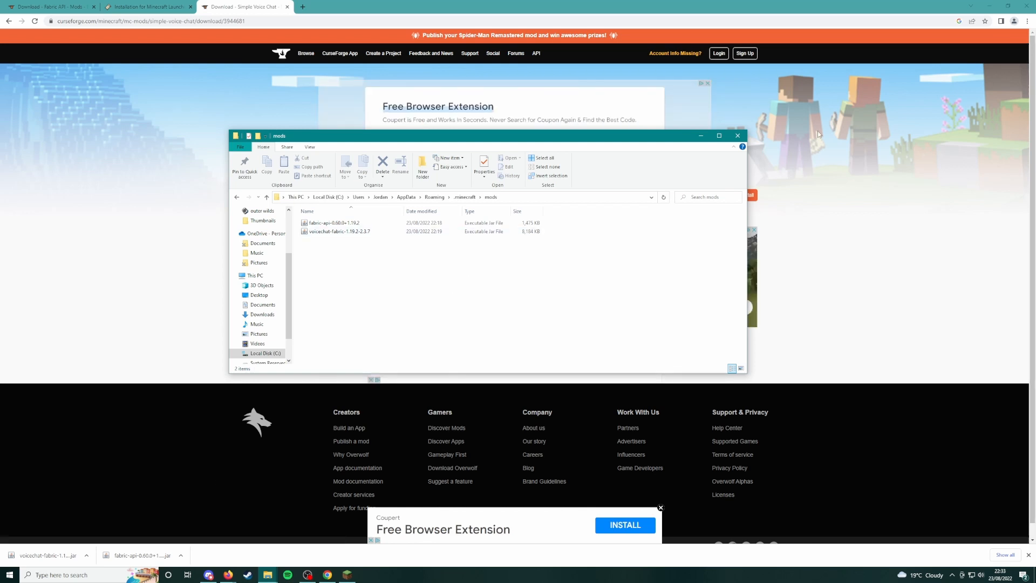
pyautogui.click(737, 135)
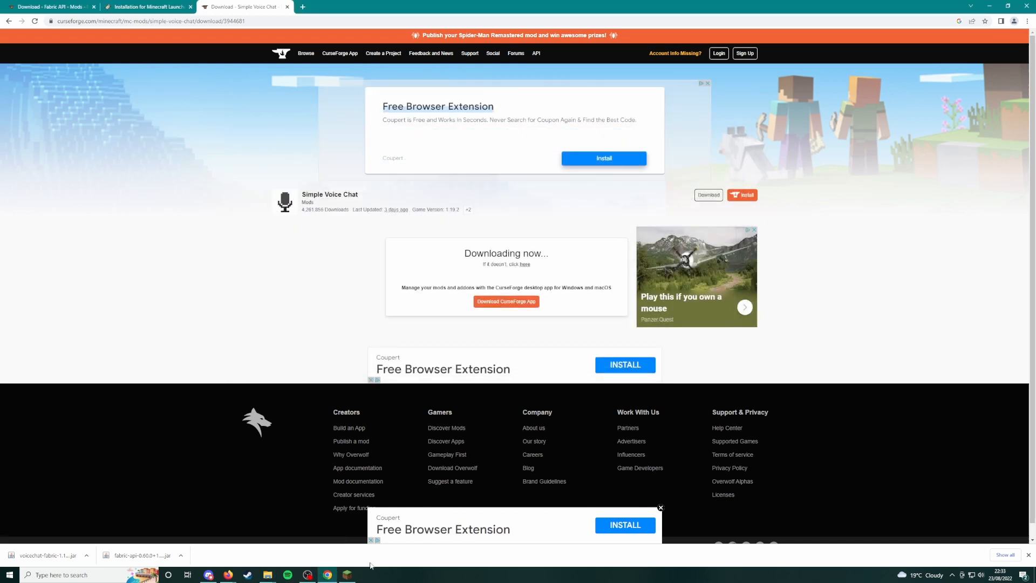
# Step: Play the fabric-loader-1.19.2 installation from the Minecraft Launcher
pyautogui.click(346, 571)
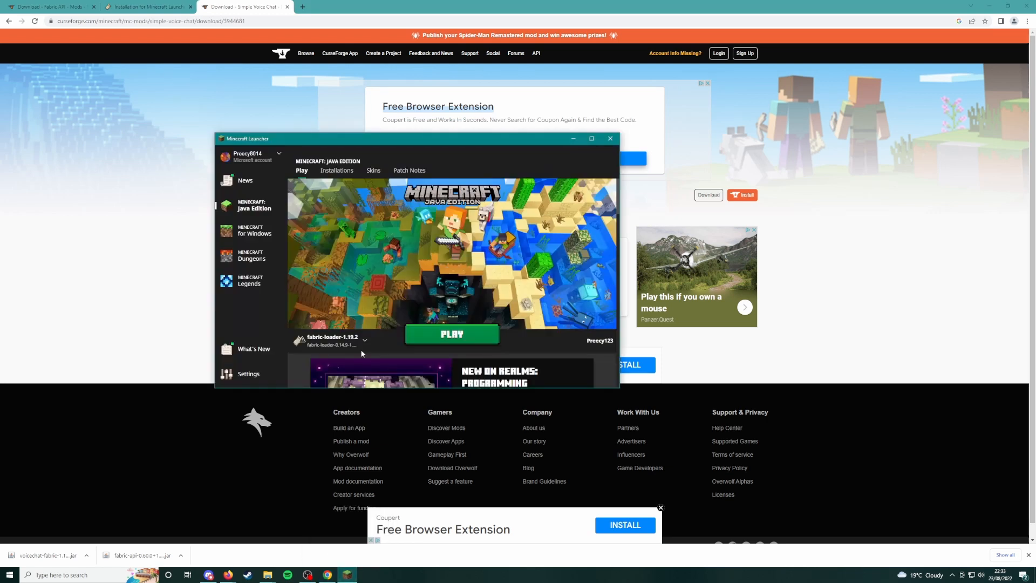
pyautogui.click(428, 343)
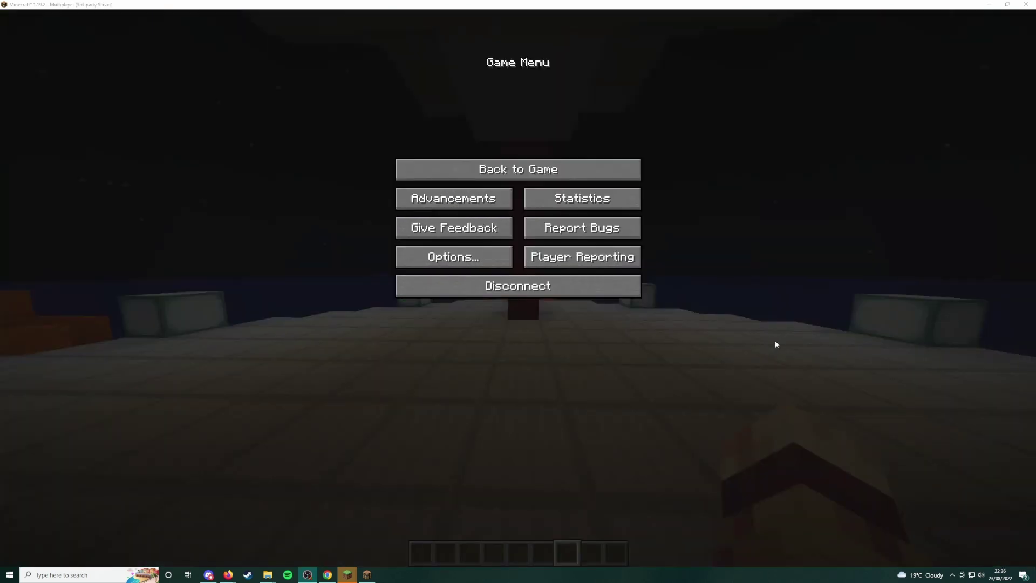
# Step: Resume gameplay on the server with Esc and bring up the Voice Chat menu with V
pyautogui.press('Escape')
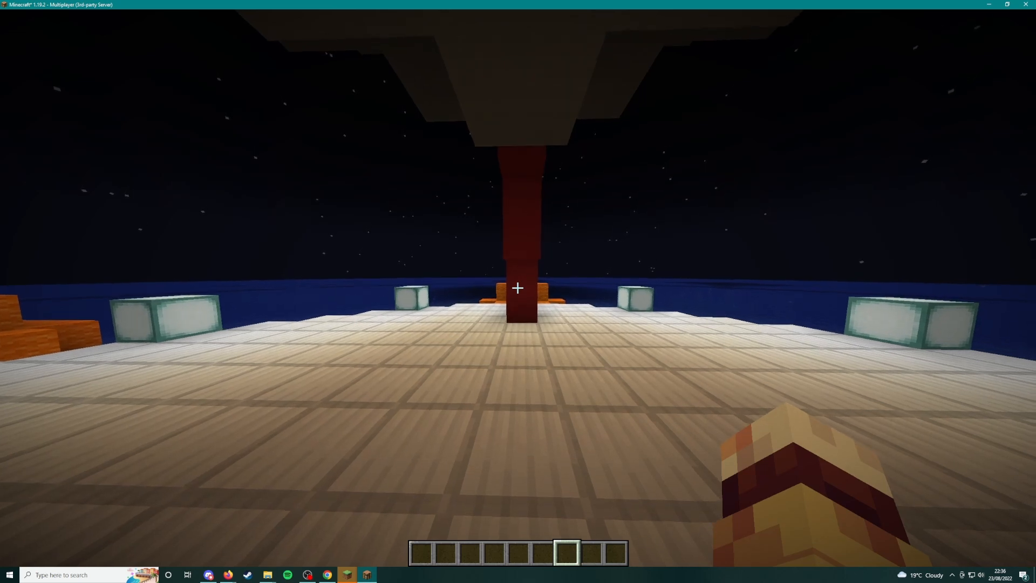
pyautogui.press('v')
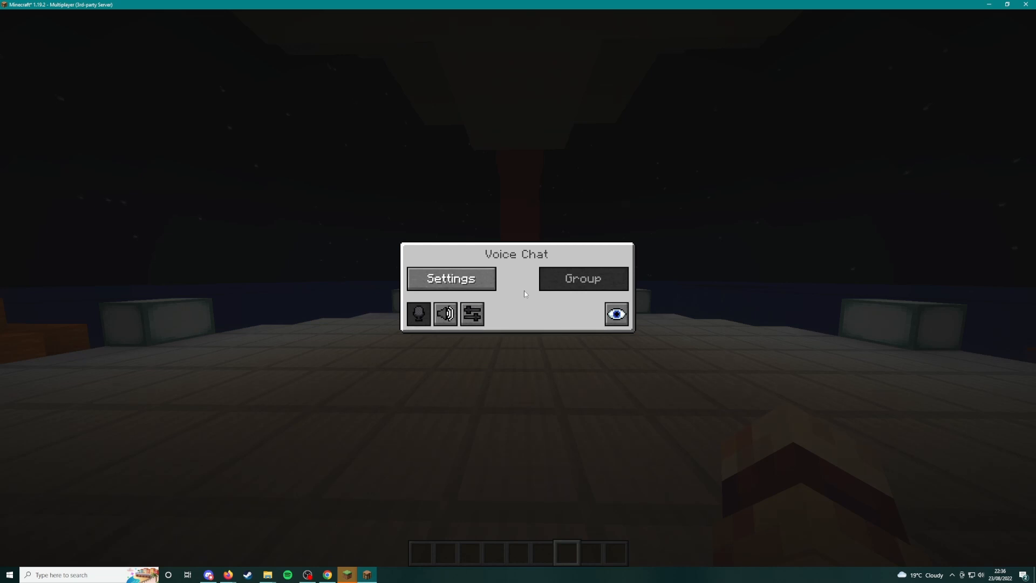
# Step: Cycle the voice chat activation type and leave it on Push to talk
pyautogui.click(466, 281)
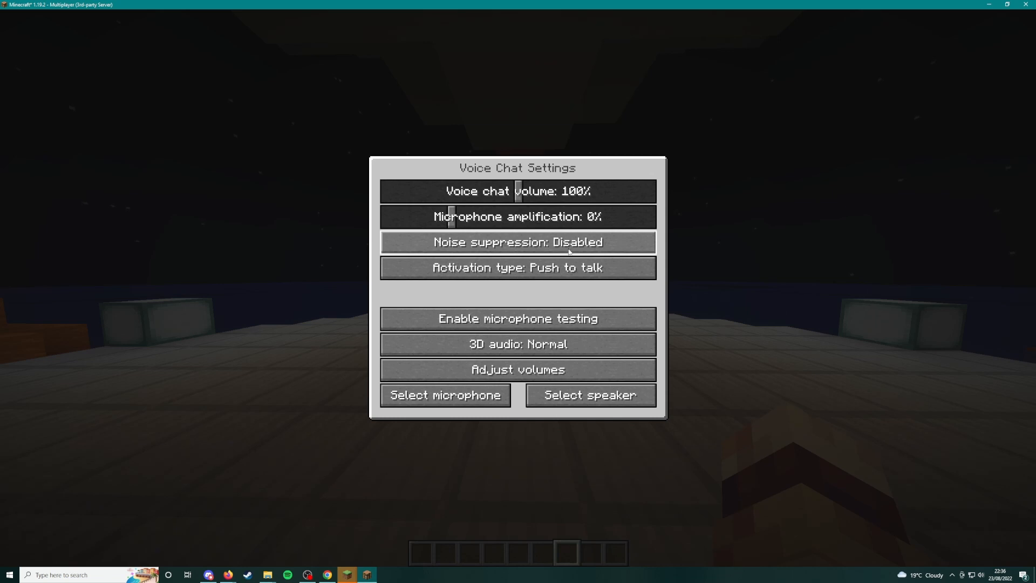
pyautogui.click(559, 274)
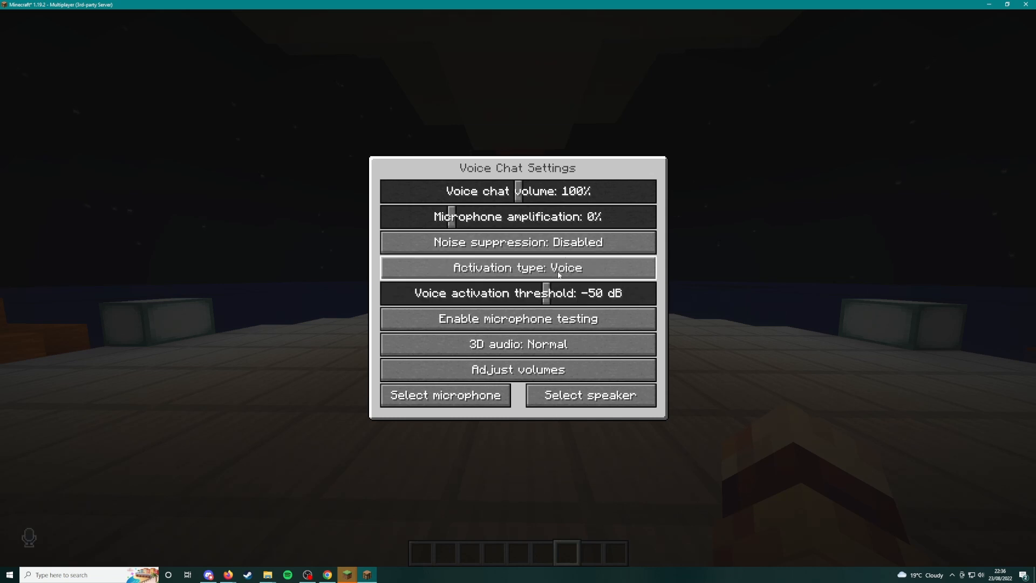
pyautogui.click(558, 274)
pyautogui.click(559, 273)
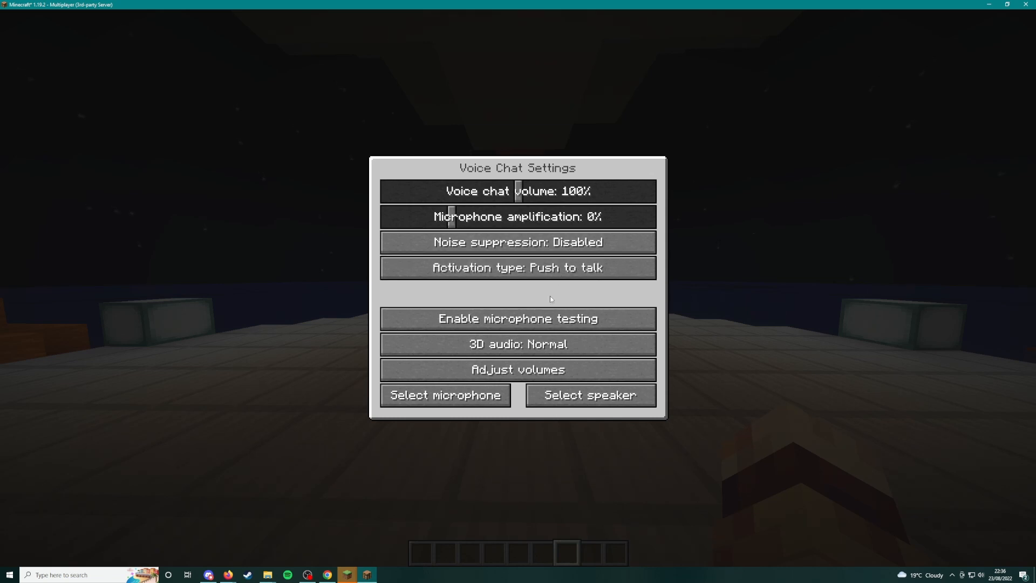
# Step: Try microphone testing by enabling and then disabling it
pyautogui.click(546, 319)
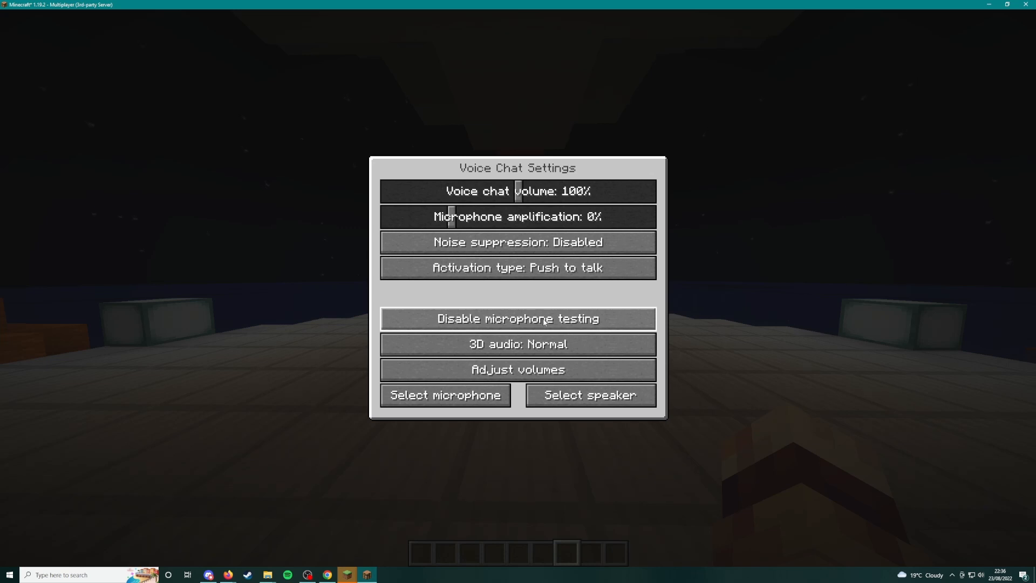
pyautogui.click(543, 322)
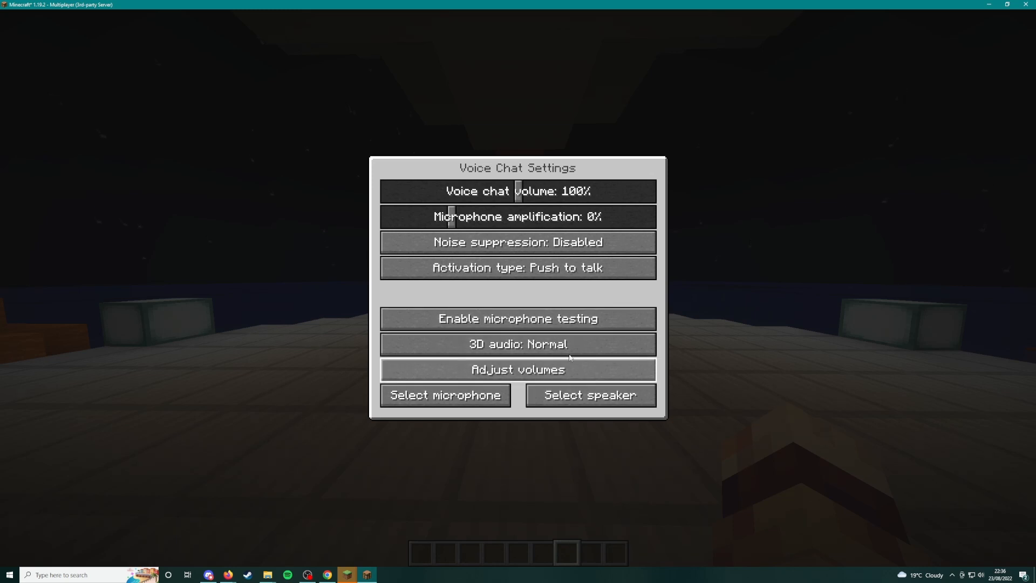
# Step: Select the Yeti microphone as the voice chat input device
pyautogui.click(478, 399)
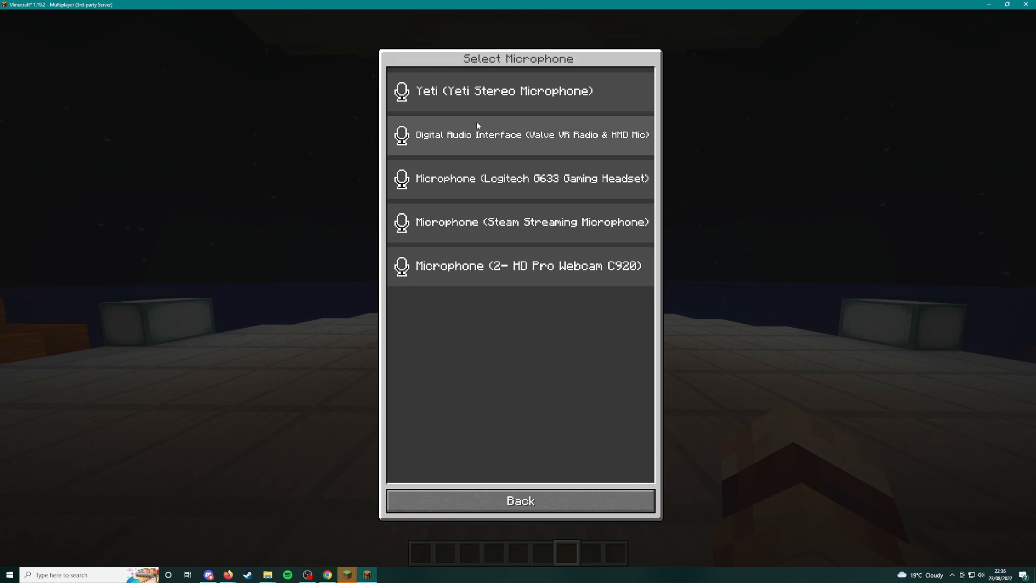
pyautogui.click(488, 97)
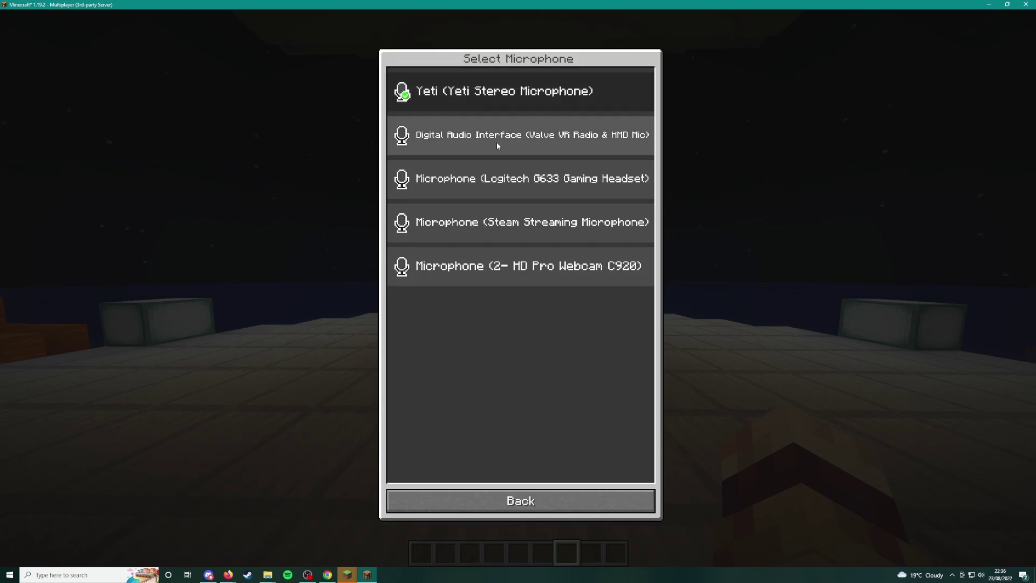
pyautogui.click(493, 502)
# Step: Keep the Logitech G633 speakers as output and close the settings to resume play
pyautogui.click(590, 394)
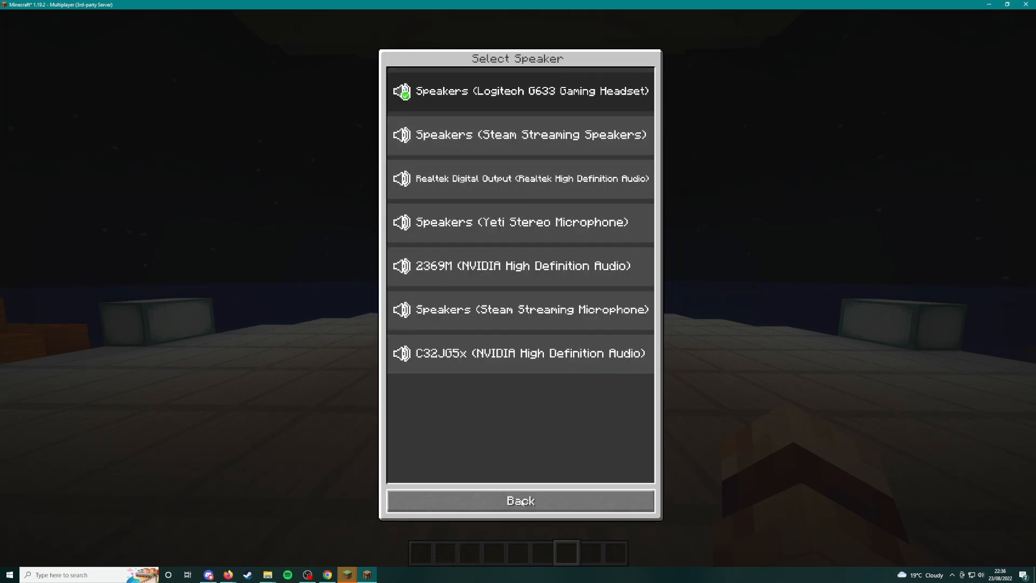
pyautogui.click(522, 502)
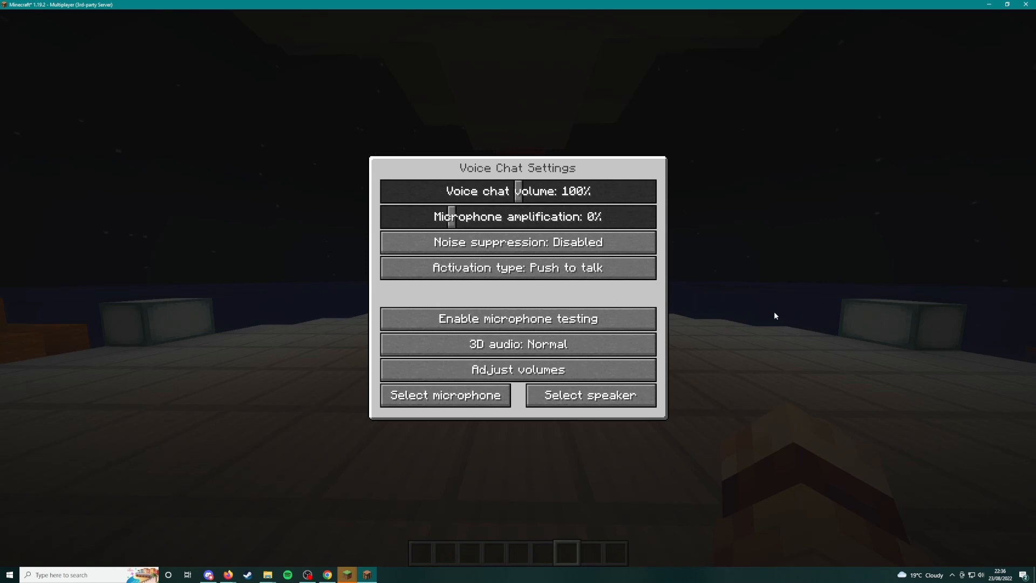
pyautogui.press('Escape')
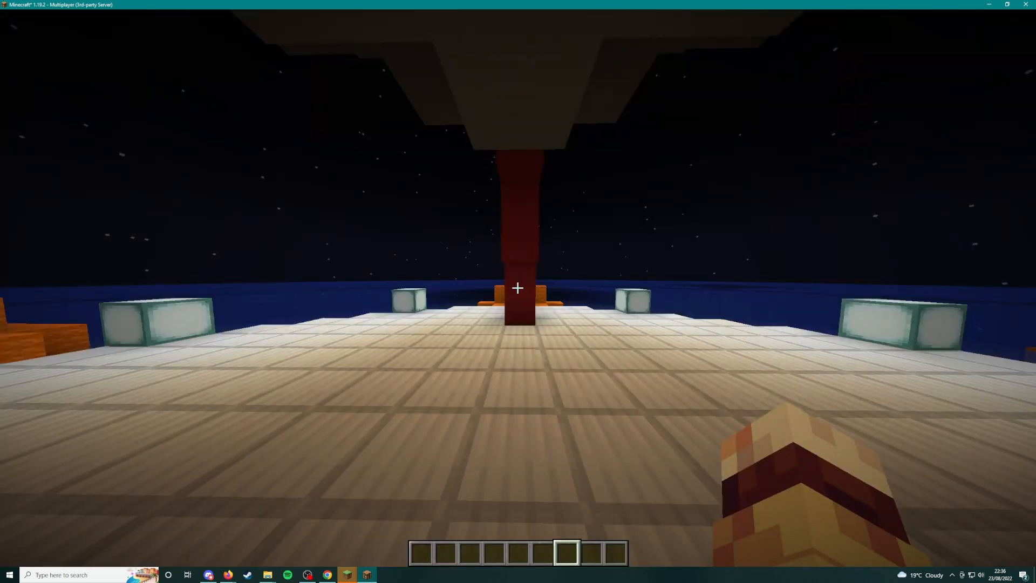
# Step: Switch to third-person view showing the player from behind with F5
pyautogui.press('F5')
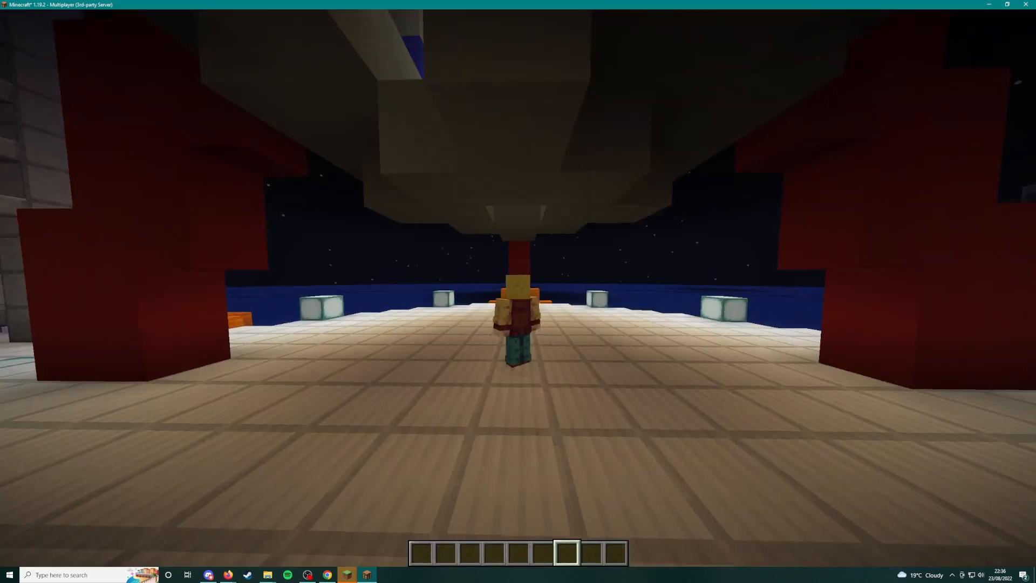